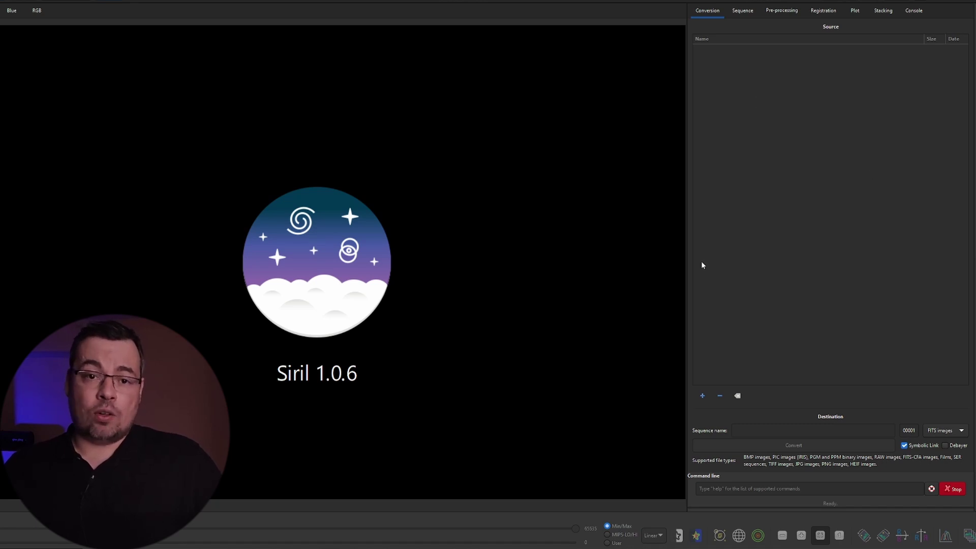
Step: Convert the 25 dark TIFF frames into a FITS sequence named darks_g60_15s
click(703, 396)
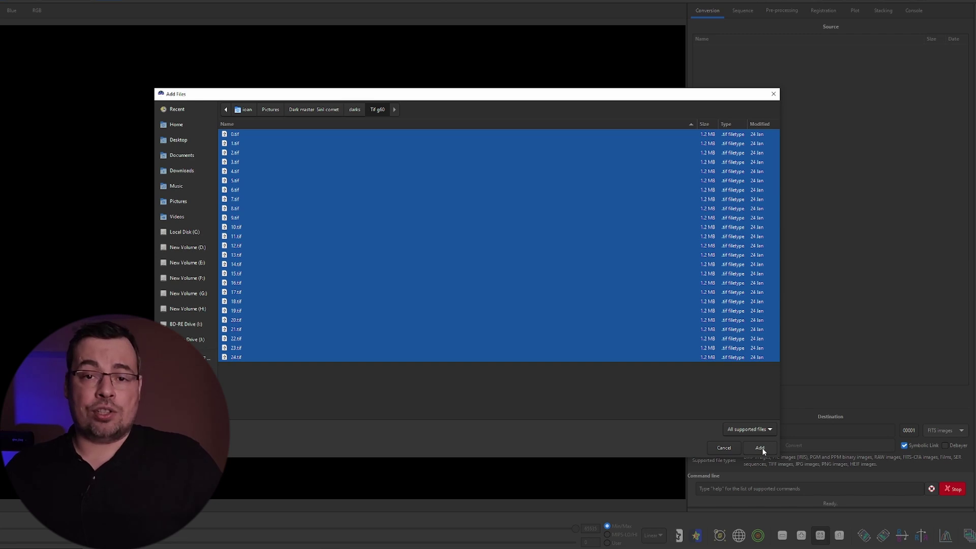
click(764, 447)
click(734, 430)
text(darks_g)
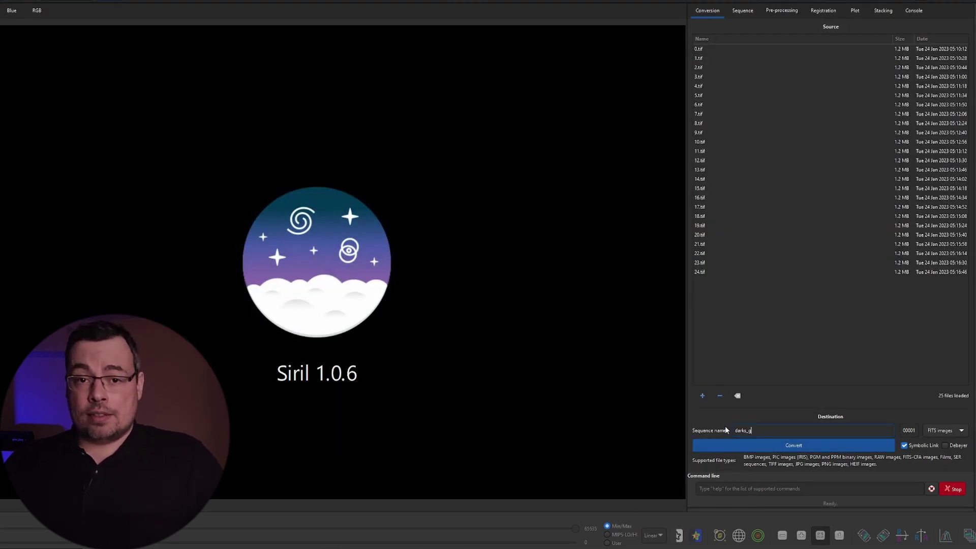
text(60_15s)
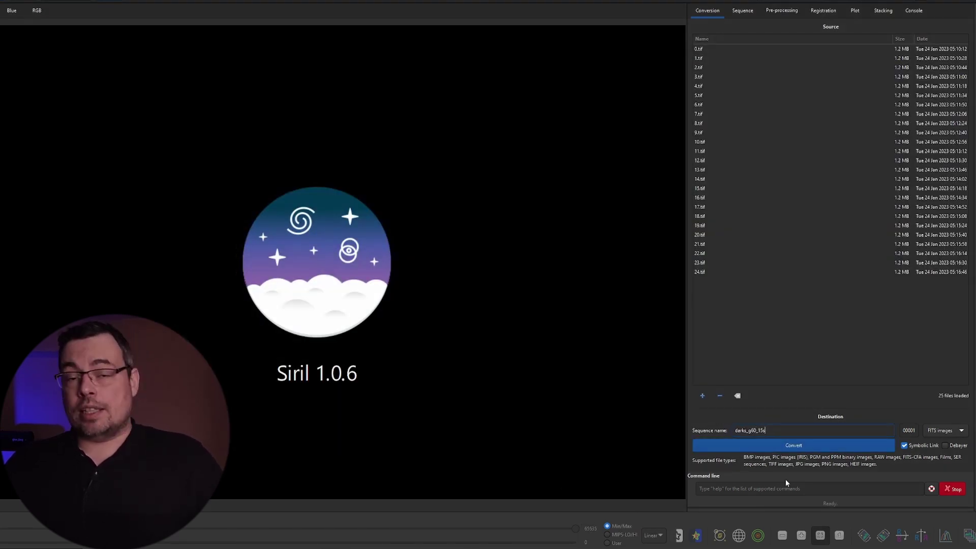
click(796, 446)
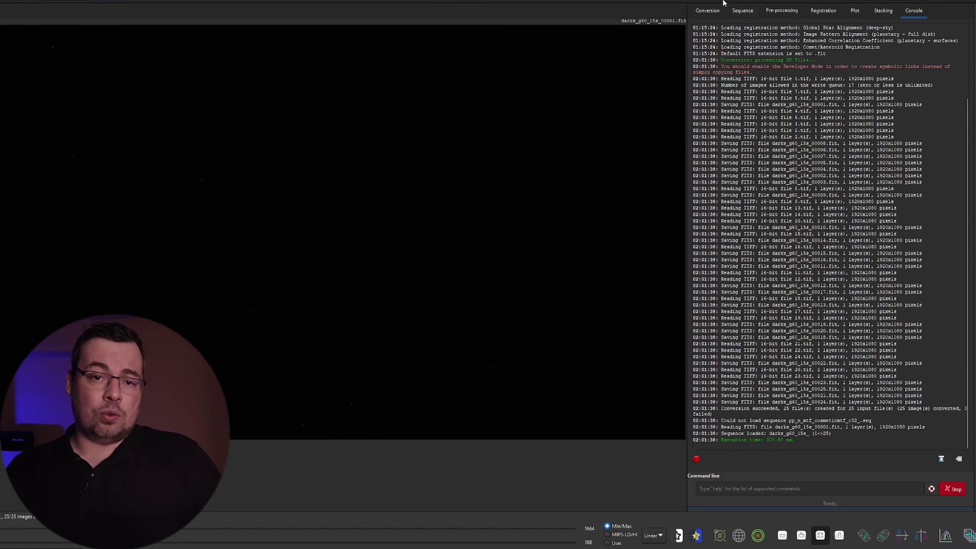
Step: Stack the dark sequence with average stacking and Winsorized Sigma Clipping rejection into darks_g60_15s_stacked.fit
click(736, 12)
click(884, 11)
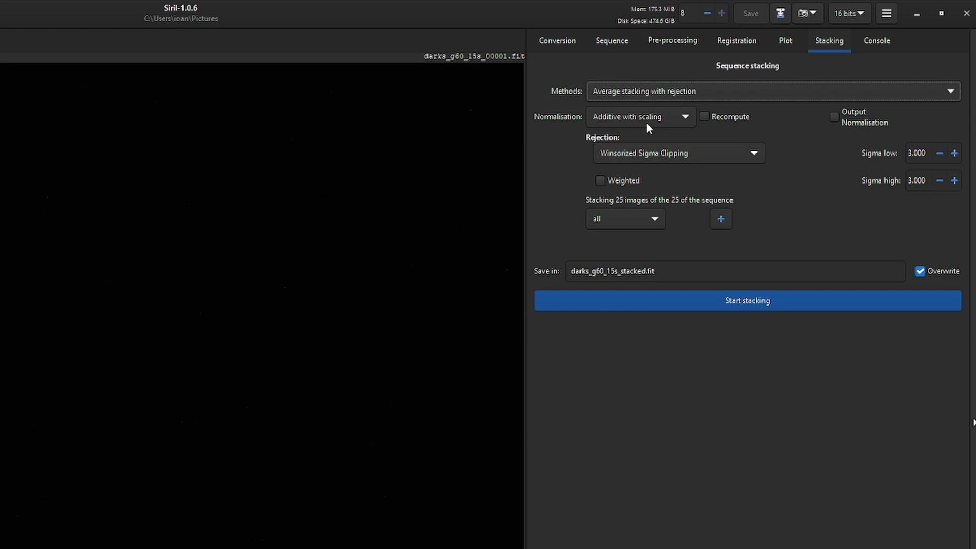
mouse_move(671, 123)
click(749, 299)
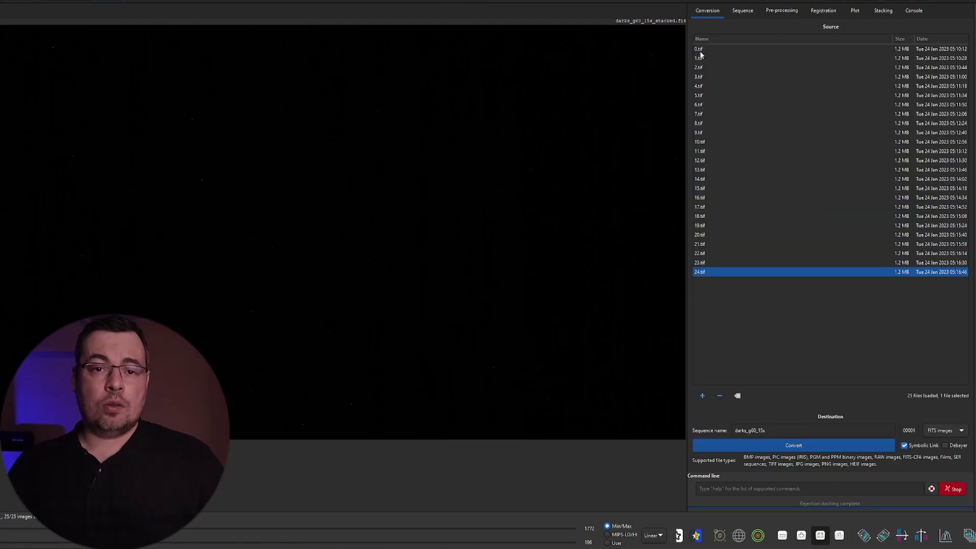
Step: Replace the darks in the source list with the 120 comet TIFF frames and convert them as comet_ztf
shift+click(704, 49)
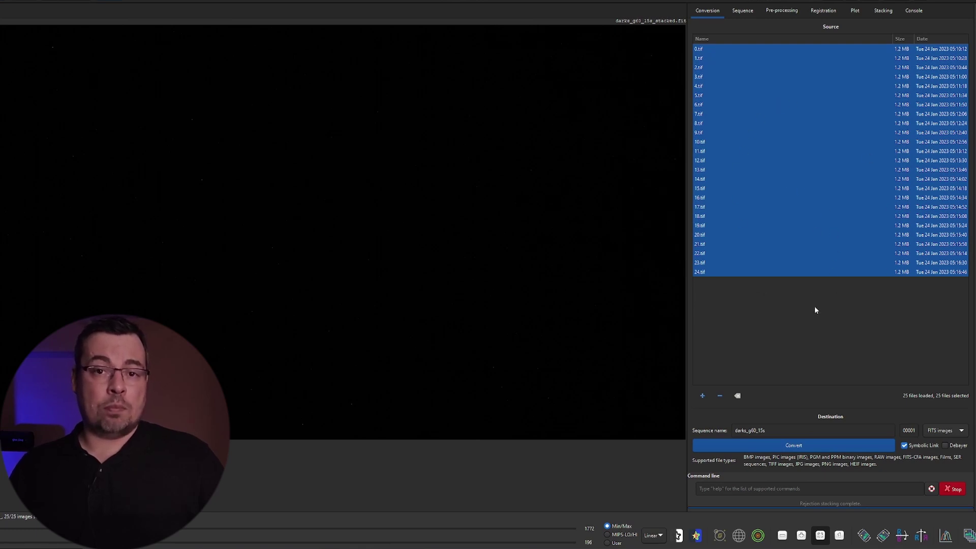
click(720, 397)
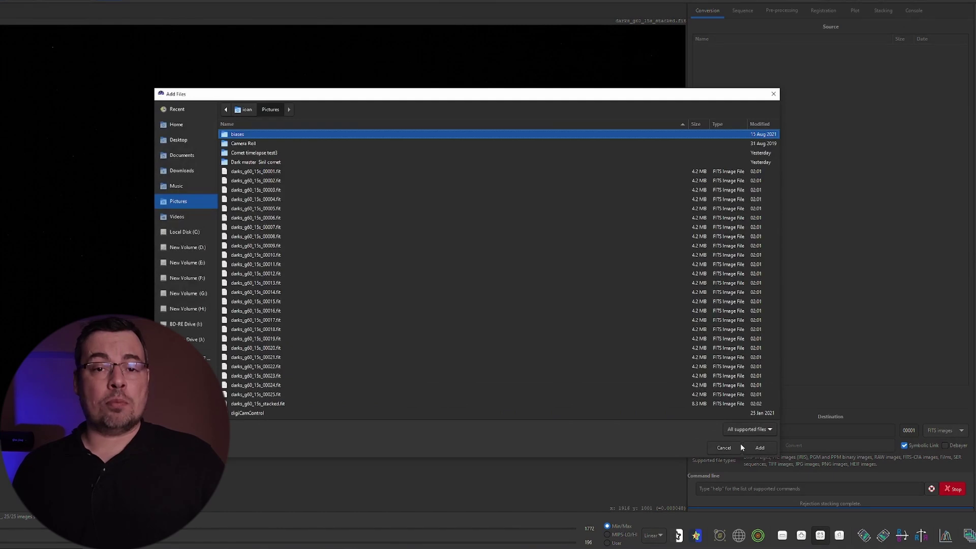
double_click(239, 134)
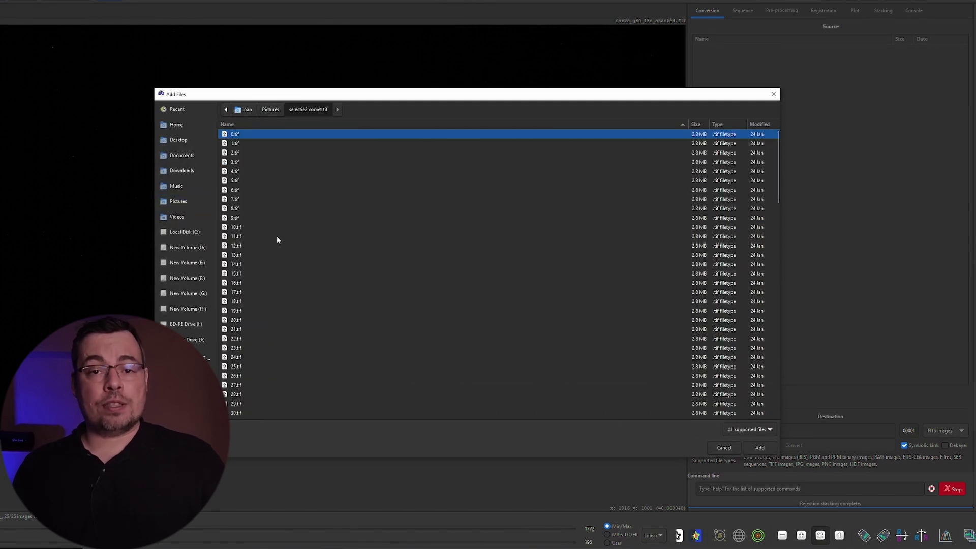
key(ctrl+a)
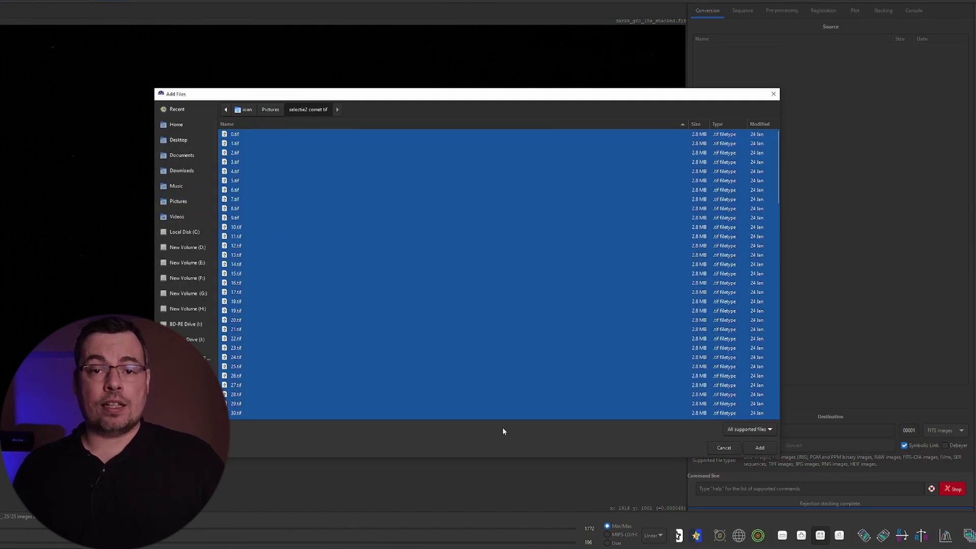
click(759, 448)
text(comet_ztf)
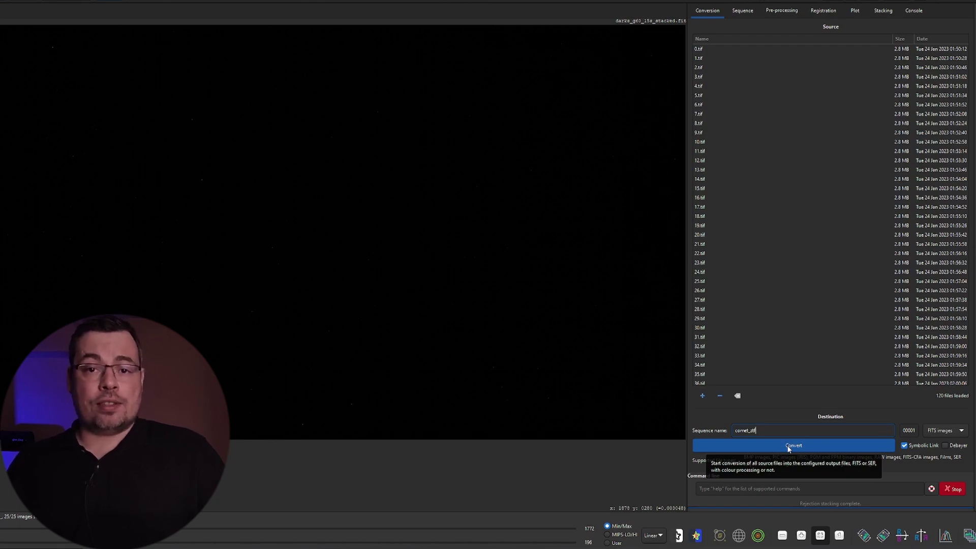
click(789, 446)
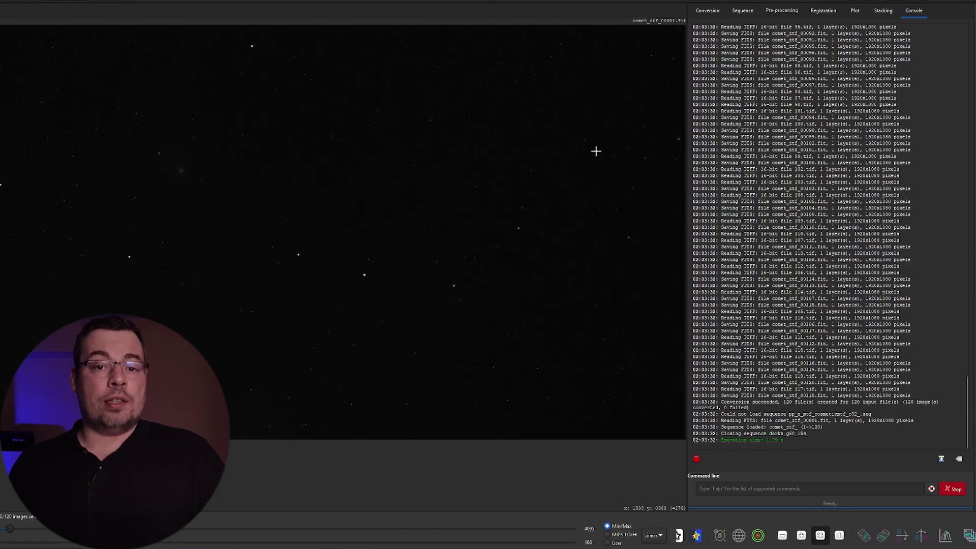
Step: Select comet_ztf_.seq as the active sequence on the Sequence page
click(742, 11)
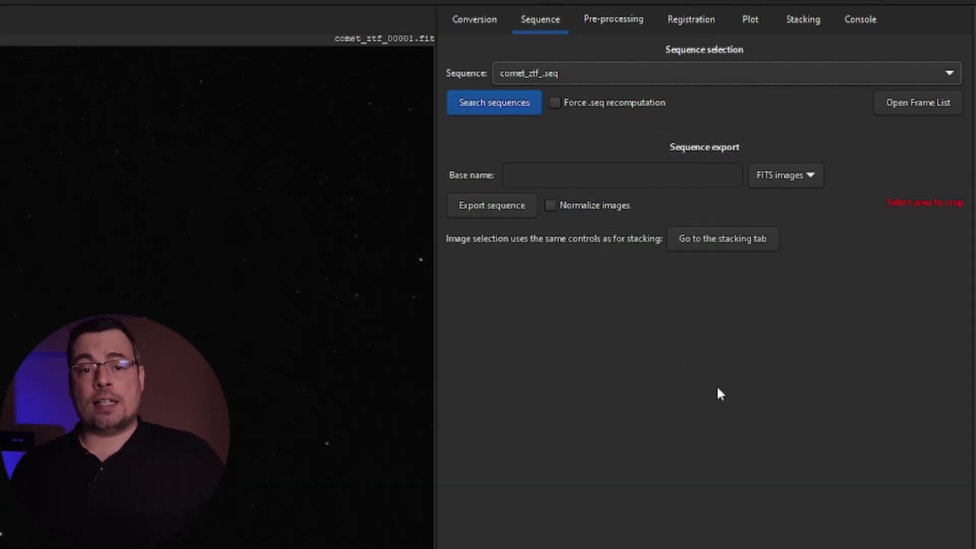
click(601, 76)
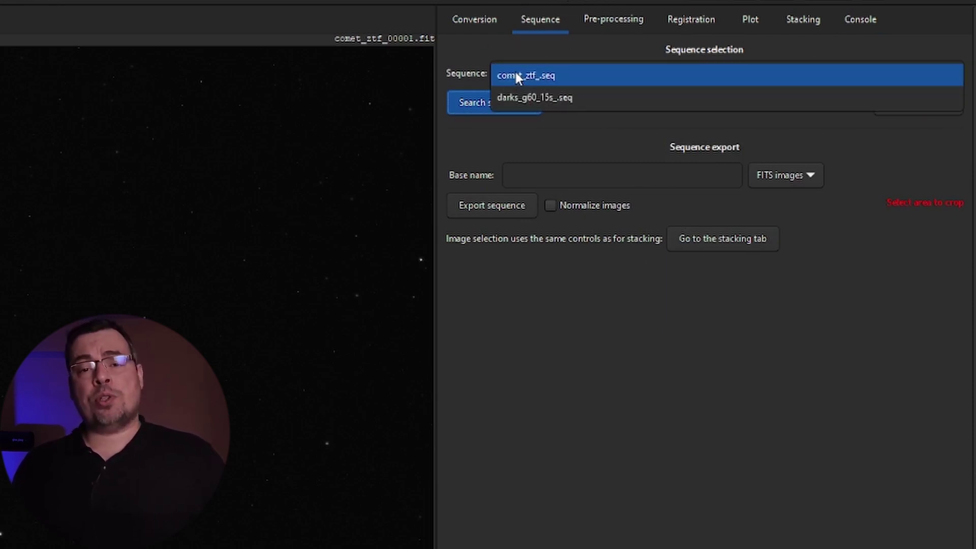
click(516, 72)
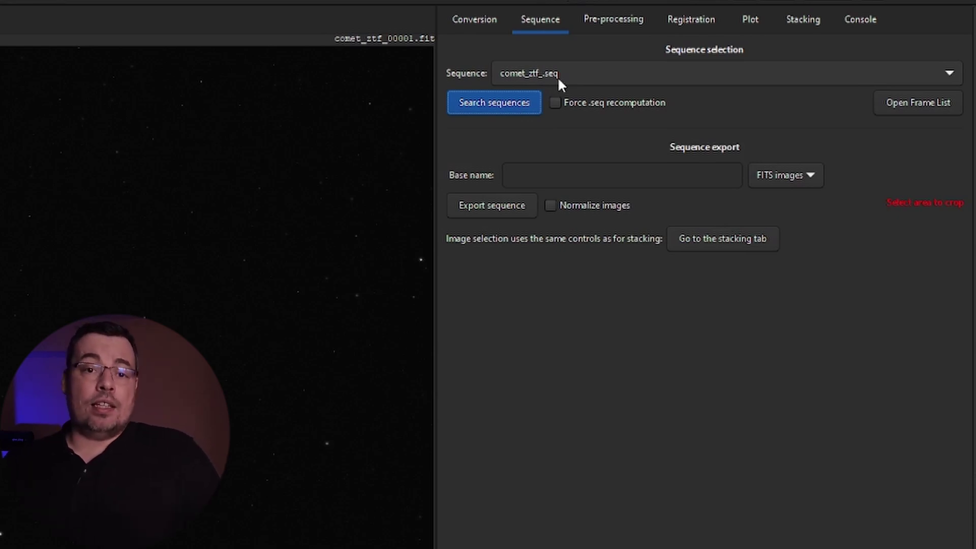
Step: Calibrate the comet frames with master dark darks_g60_15s_stacked.fit, debayered, saved as SER with prefix pp_comet_t1
click(612, 15)
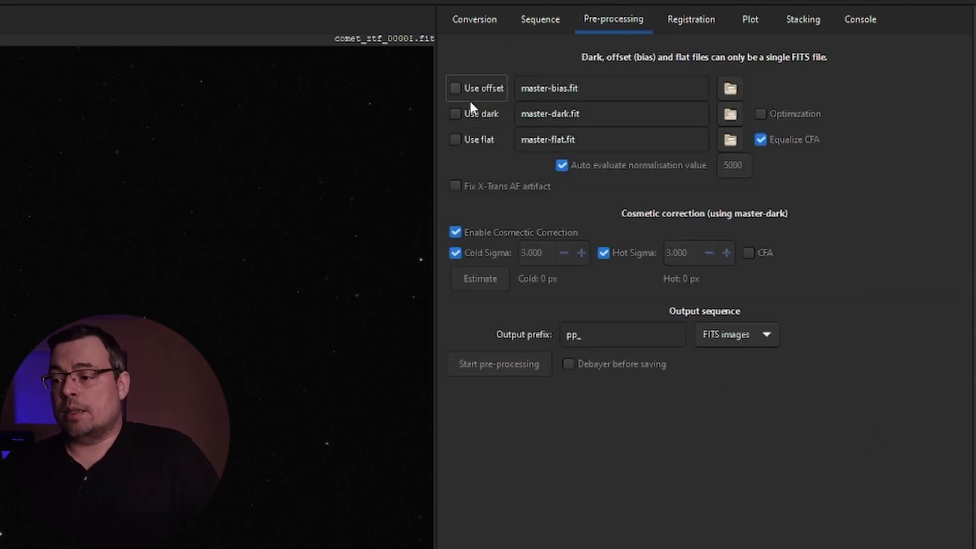
click(456, 112)
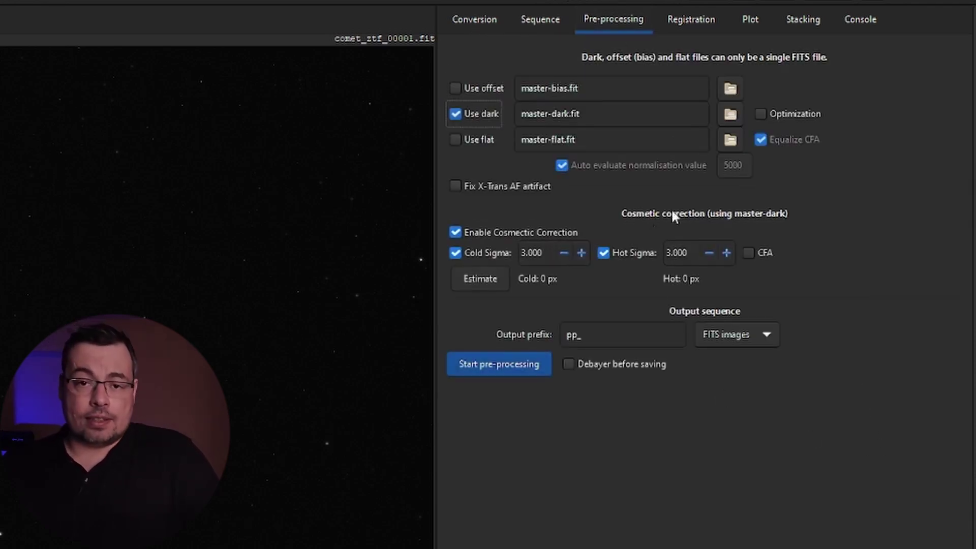
click(731, 113)
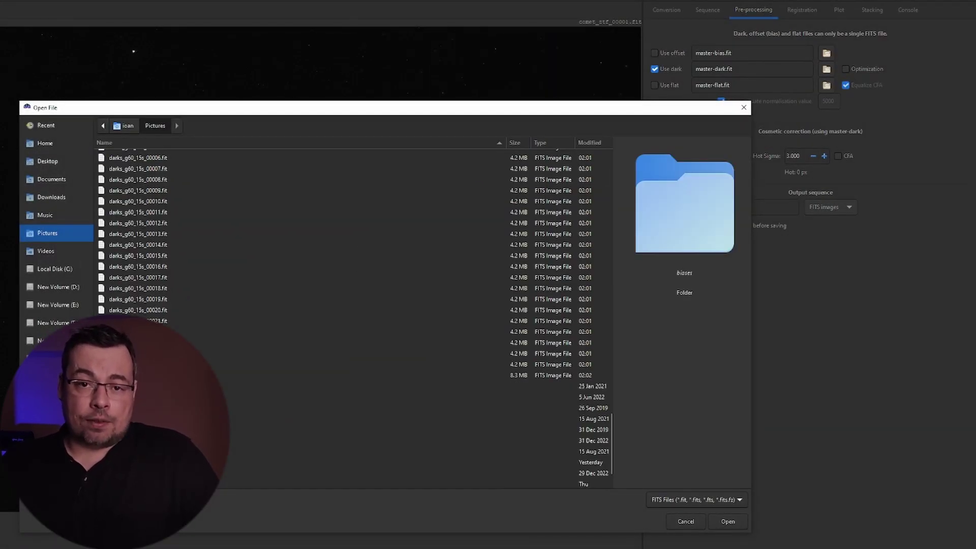
click(355, 375)
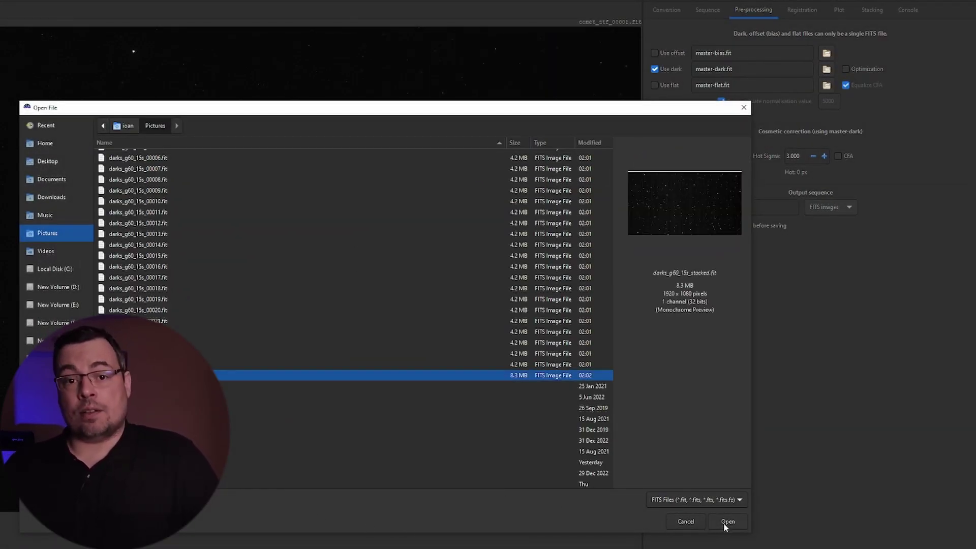
click(724, 522)
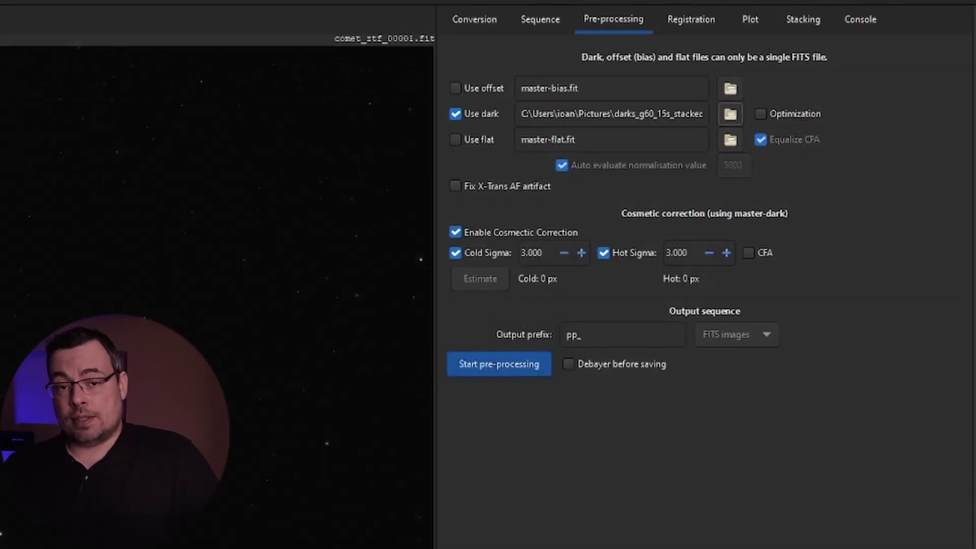
click(567, 364)
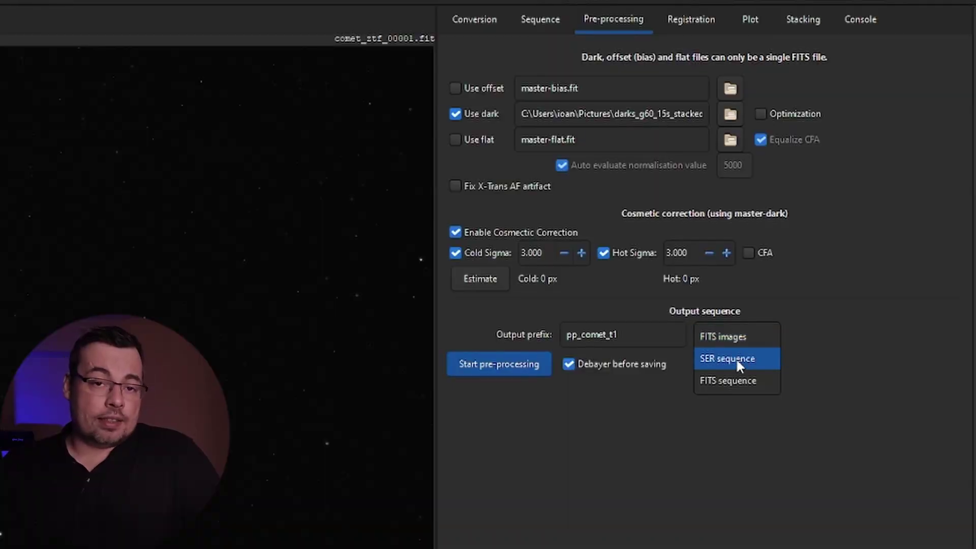
click(736, 358)
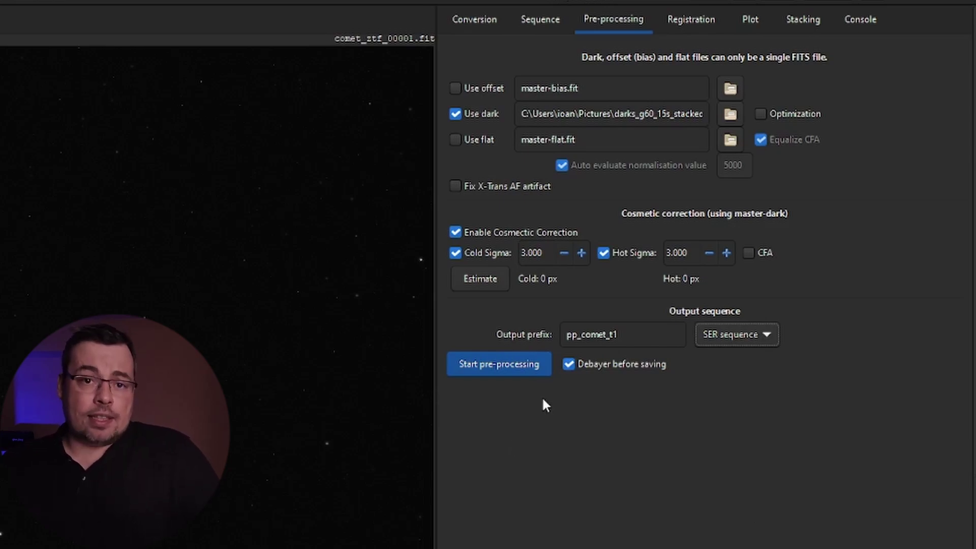
click(492, 363)
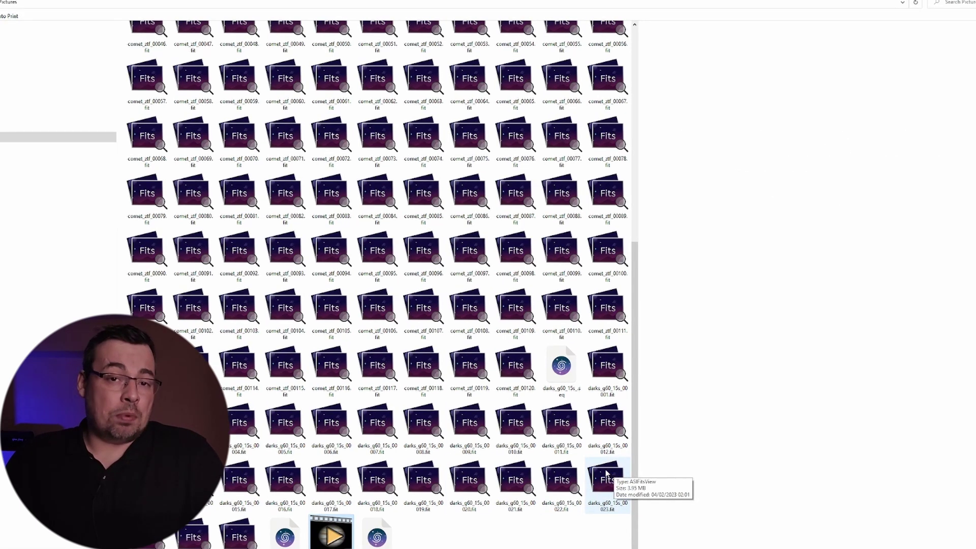
Step: Open the comet SER in SER Player and brighten it with gain 2.00 and gamma 2.70
key(Return)
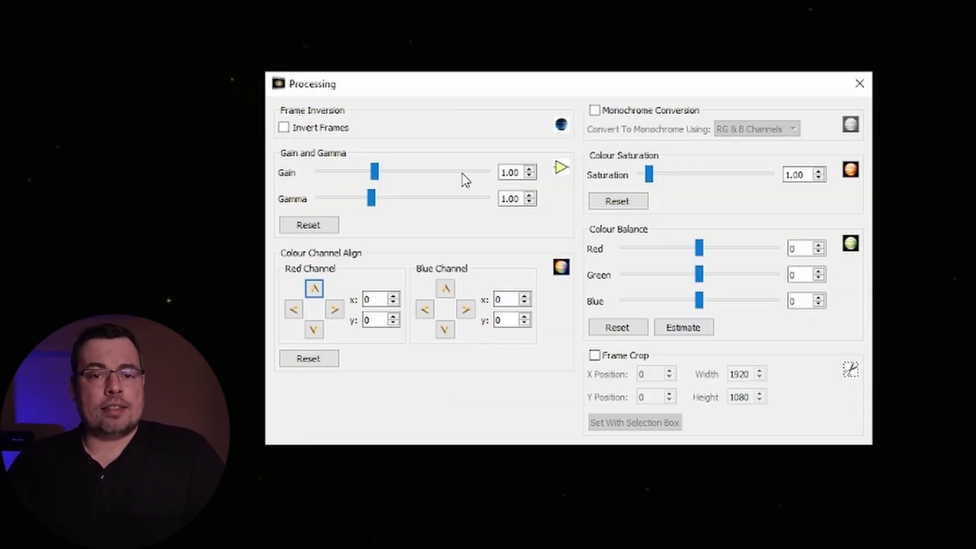
drag(508, 172, 499, 173)
text(2)
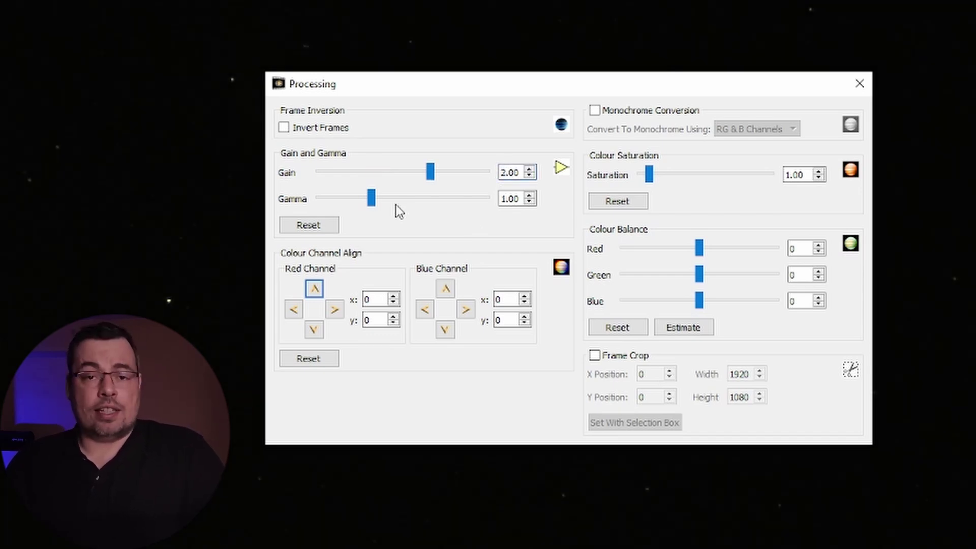
drag(371, 199, 748, 190)
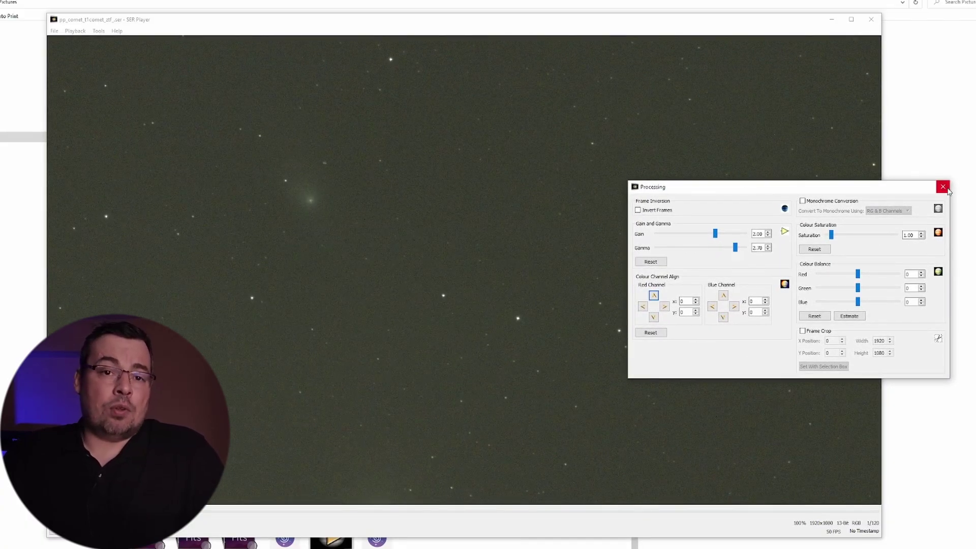
click(943, 186)
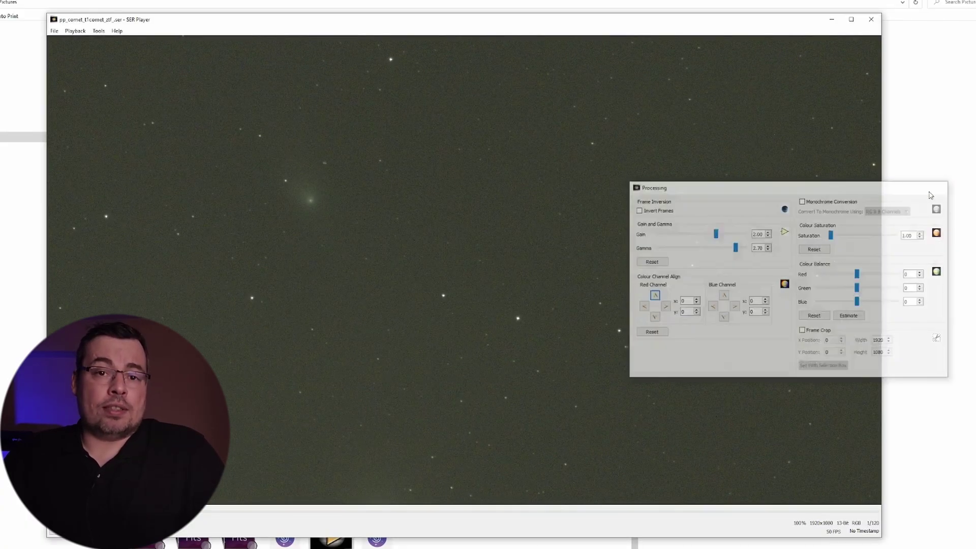
Step: Save all 120 processed frames as a new SER file in Pictures
click(54, 31)
click(82, 64)
click(560, 363)
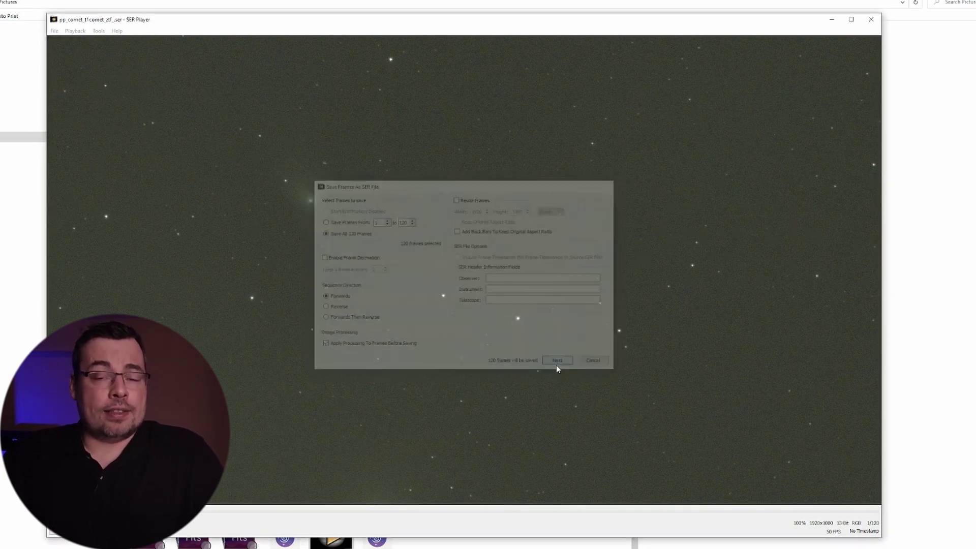
click(501, 326)
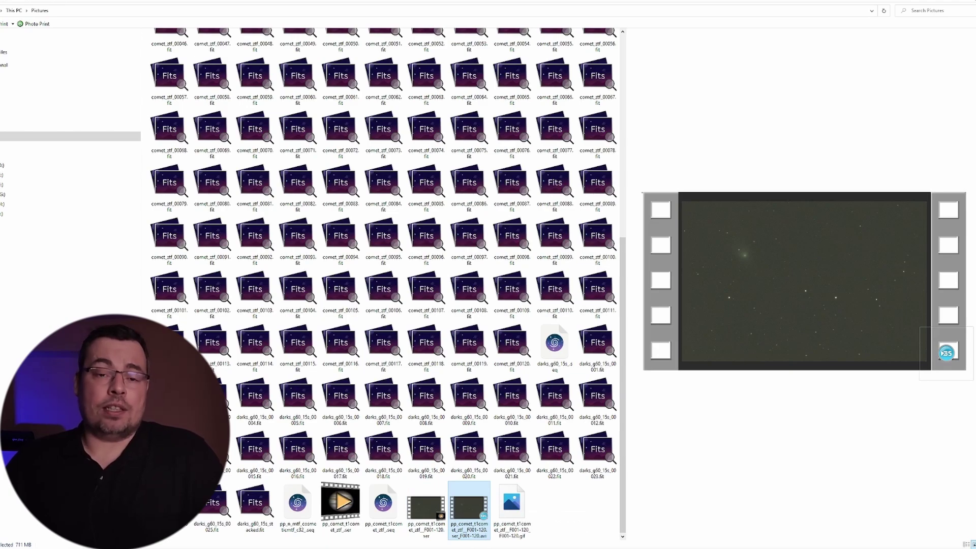
Step: Convert the comet AVI to MP4 using Very Fast 1080p30, original resolution and source bitrate
click(351, 508)
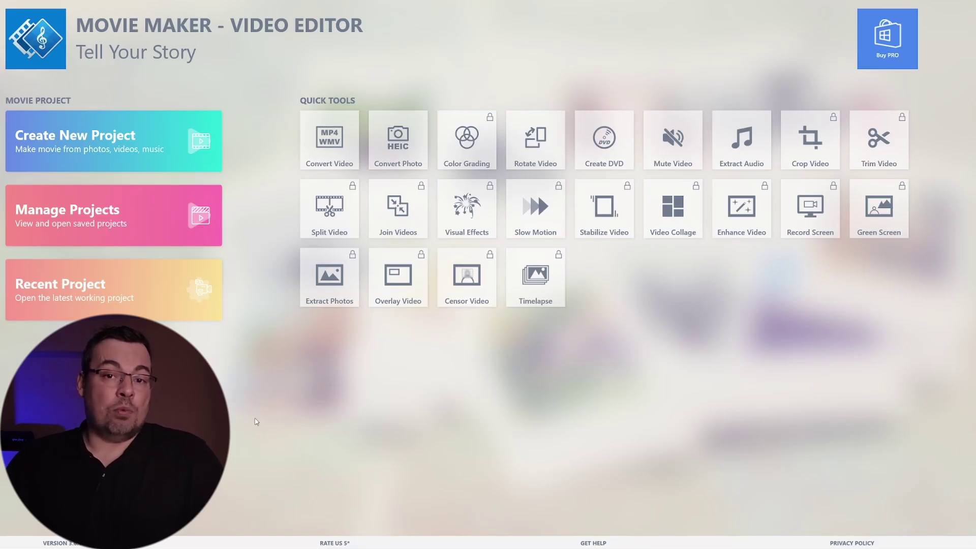
click(330, 139)
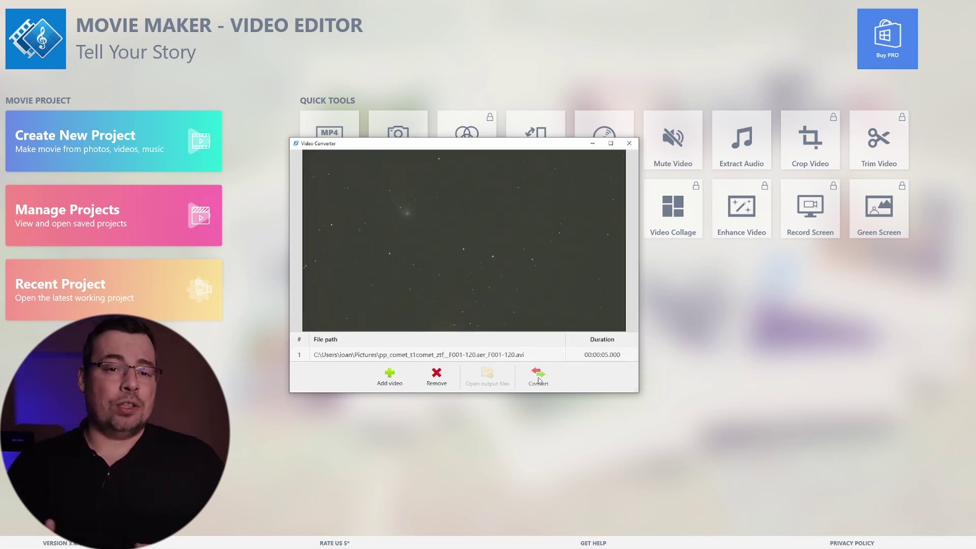
click(539, 376)
click(529, 255)
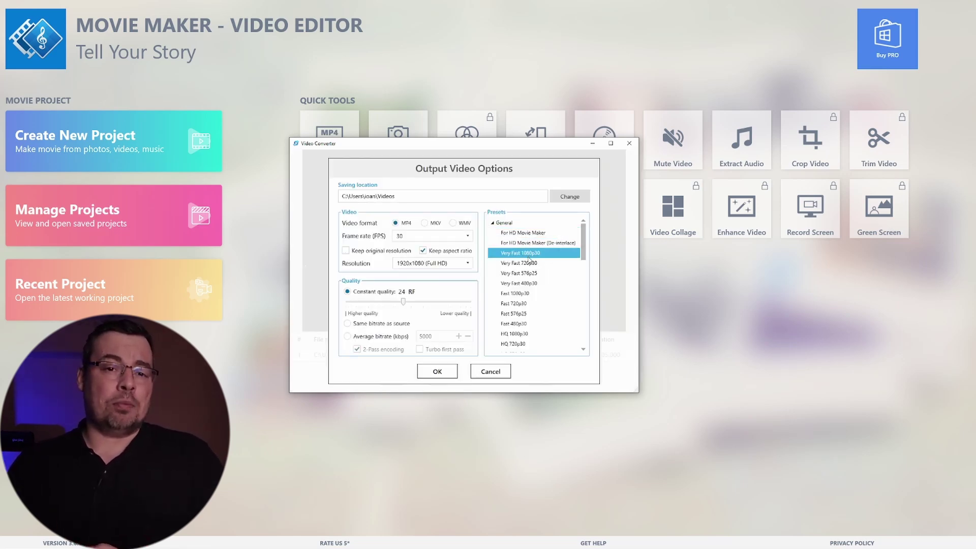
click(345, 251)
click(350, 323)
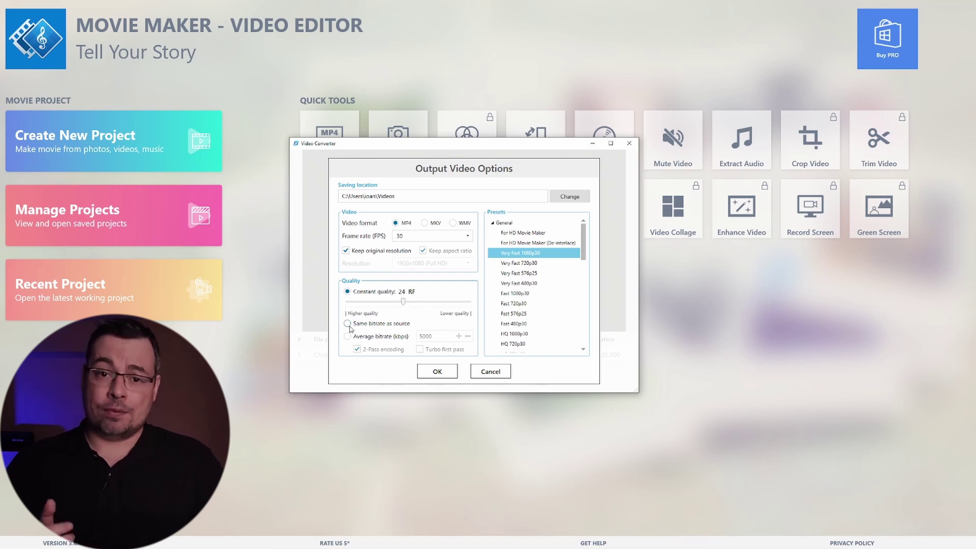
click(436, 371)
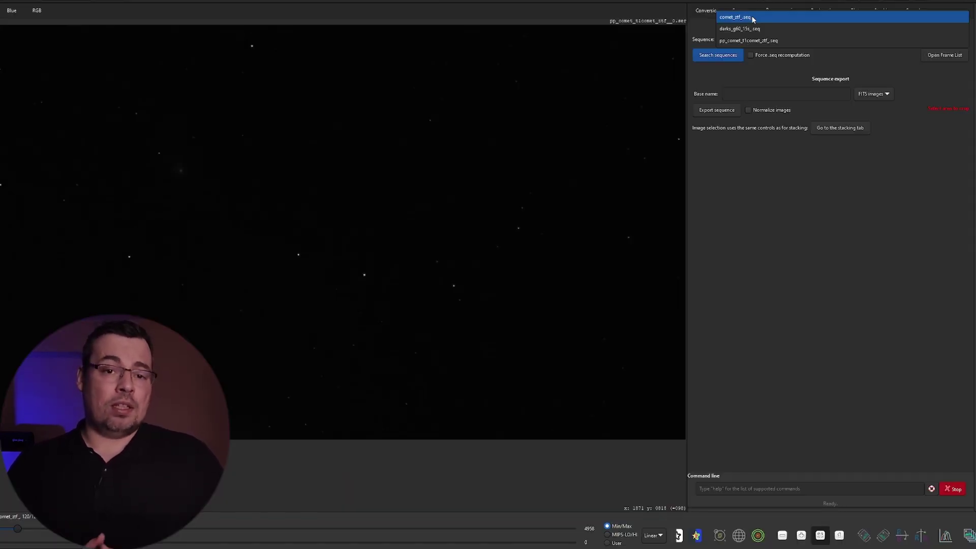
Step: Autostretch comet_ztf_, soften the midtones slightly, and apply the stretch to the whole sequence as mtf_
click(753, 18)
click(945, 536)
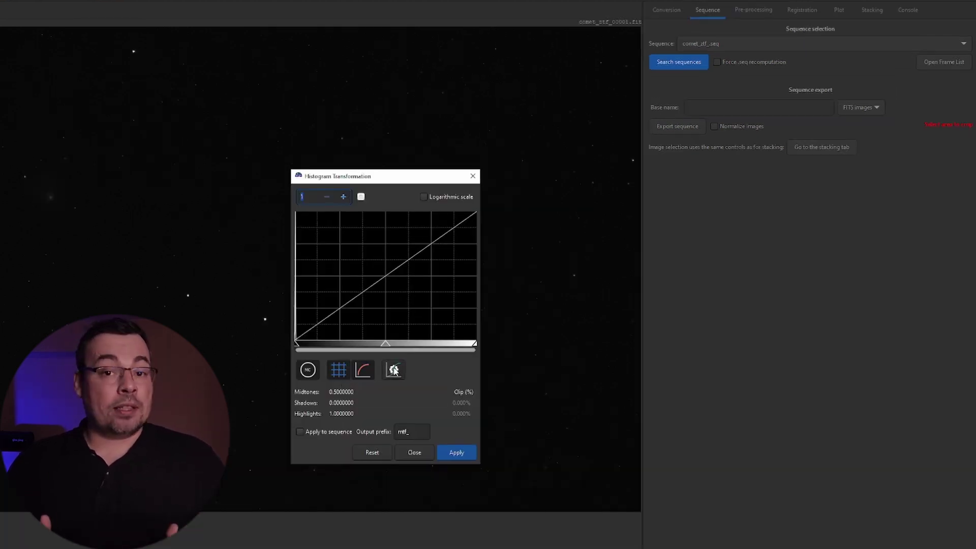
click(394, 370)
drag(380, 182, 563, 219)
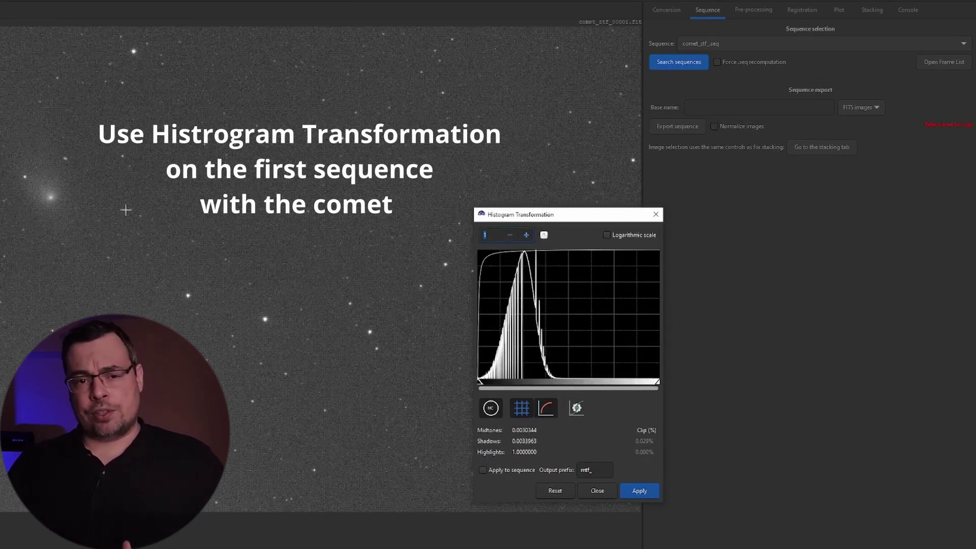
drag(480, 382, 479, 381)
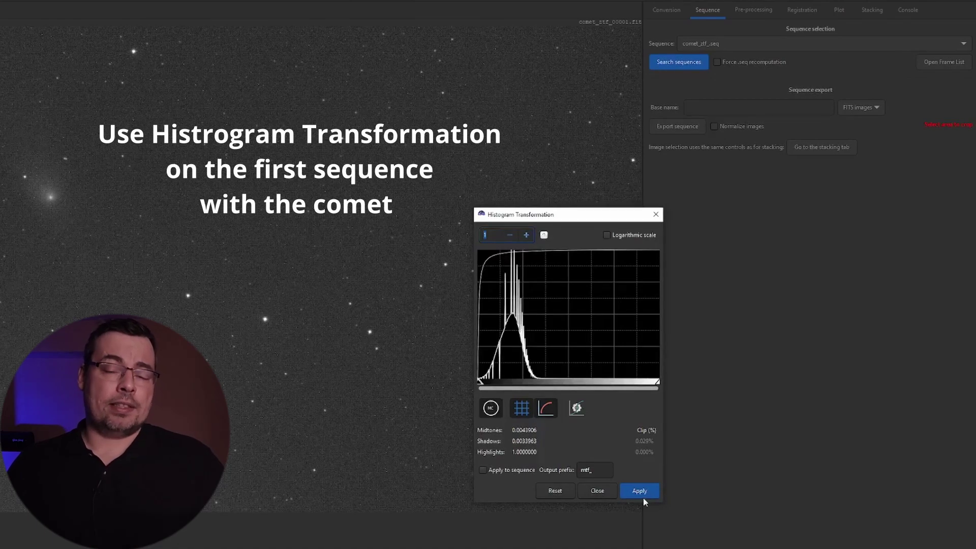
click(639, 491)
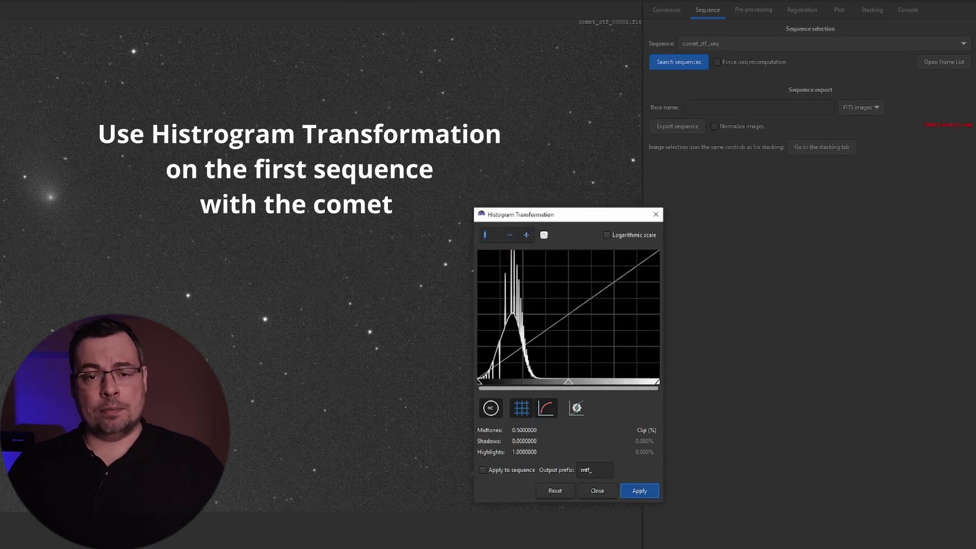
click(482, 470)
click(655, 214)
click(754, 10)
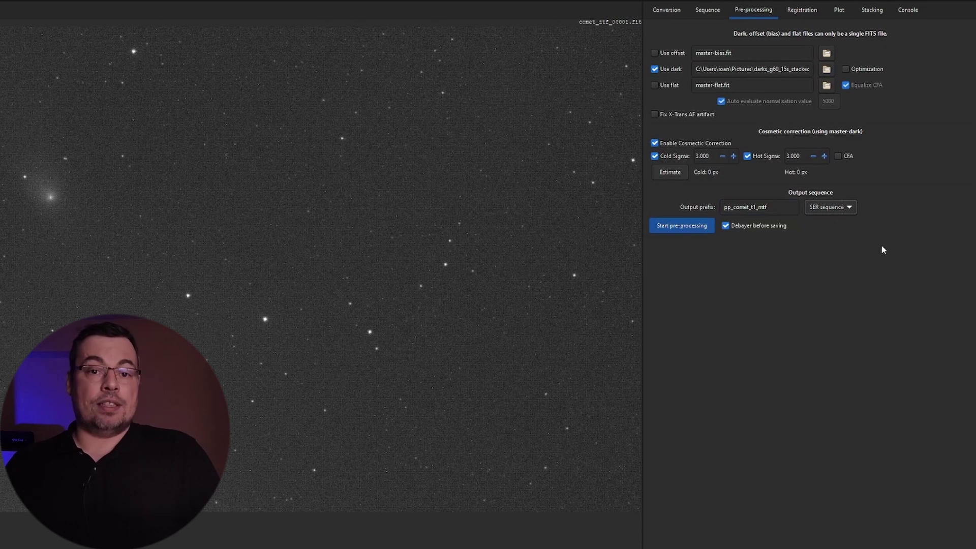
Step: Run pre-processing on the stretched frames with dark subtraction, cosmetic correction, debayering and SER output
click(671, 227)
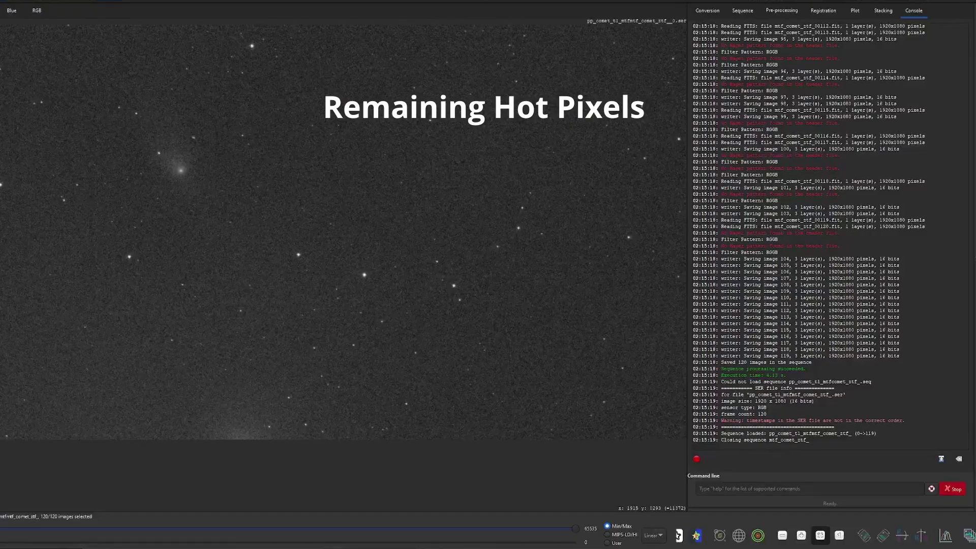
Step: Change Hot Sigma from 3.000 to 2.000 and re-estimate, flagging 2207 hot pixels
click(791, 12)
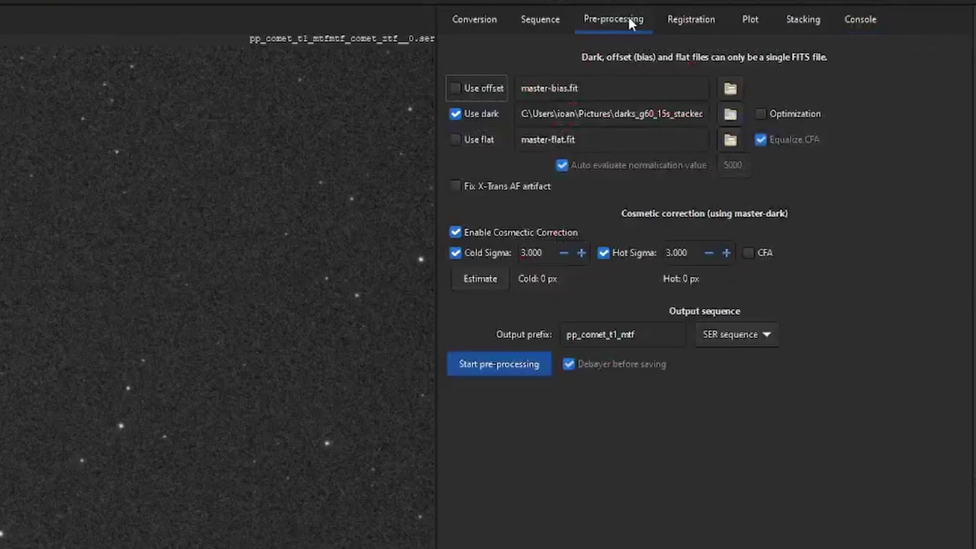
click(669, 253)
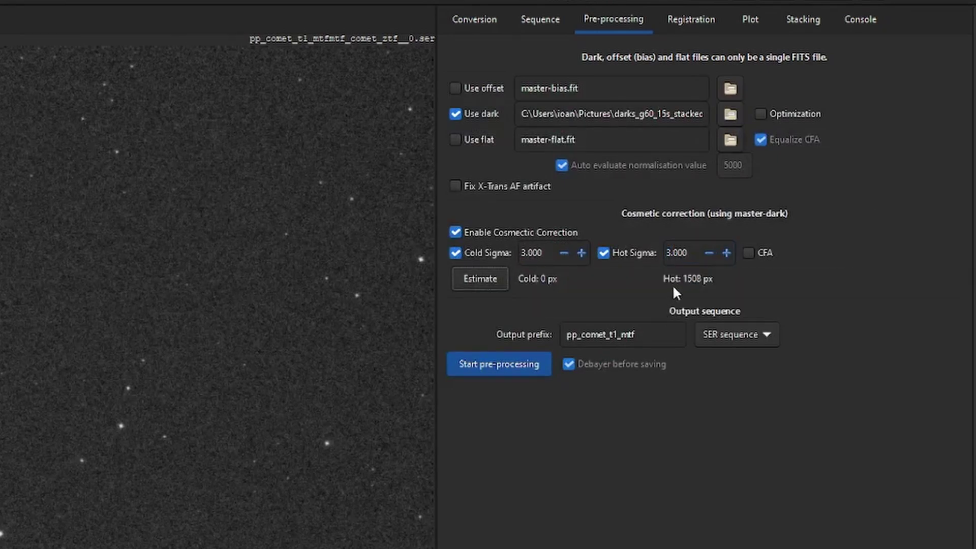
key(Delete)
text(2)
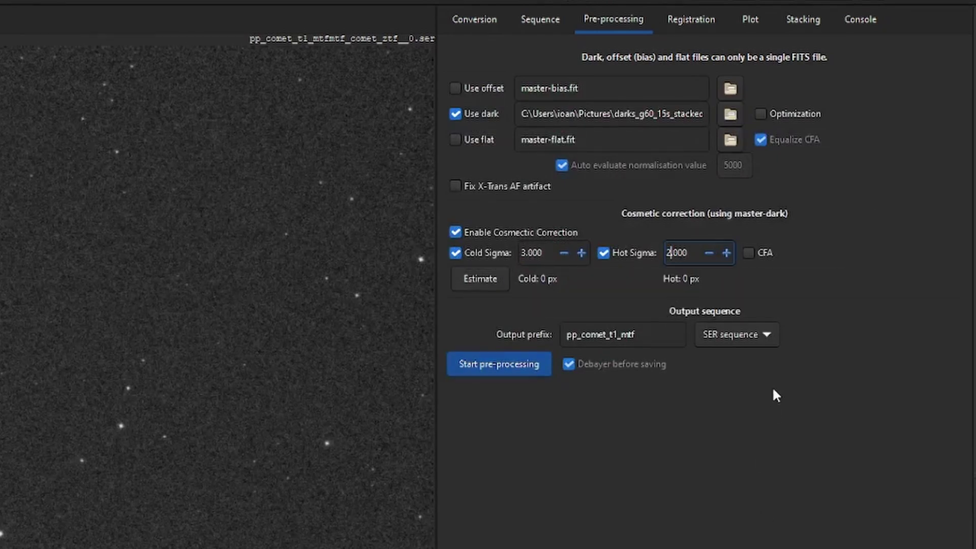
click(477, 277)
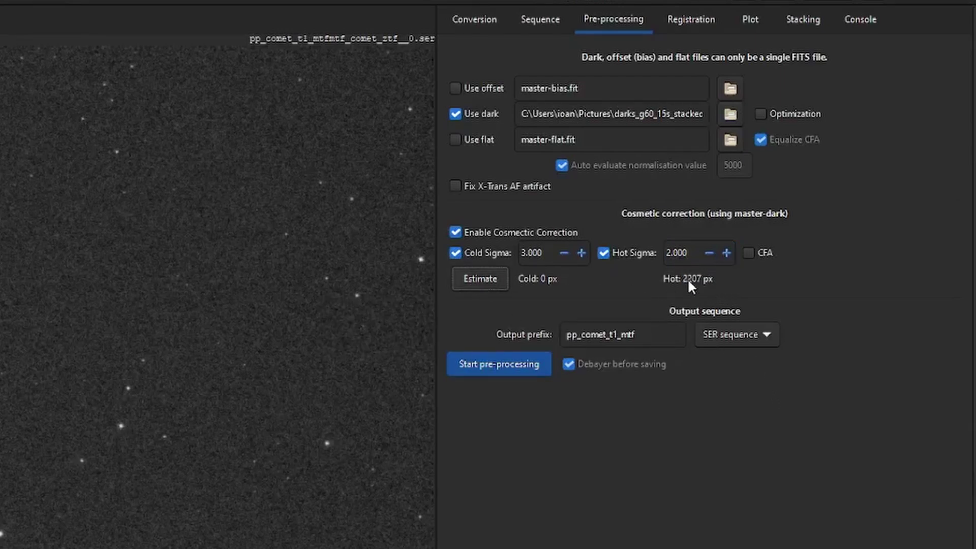